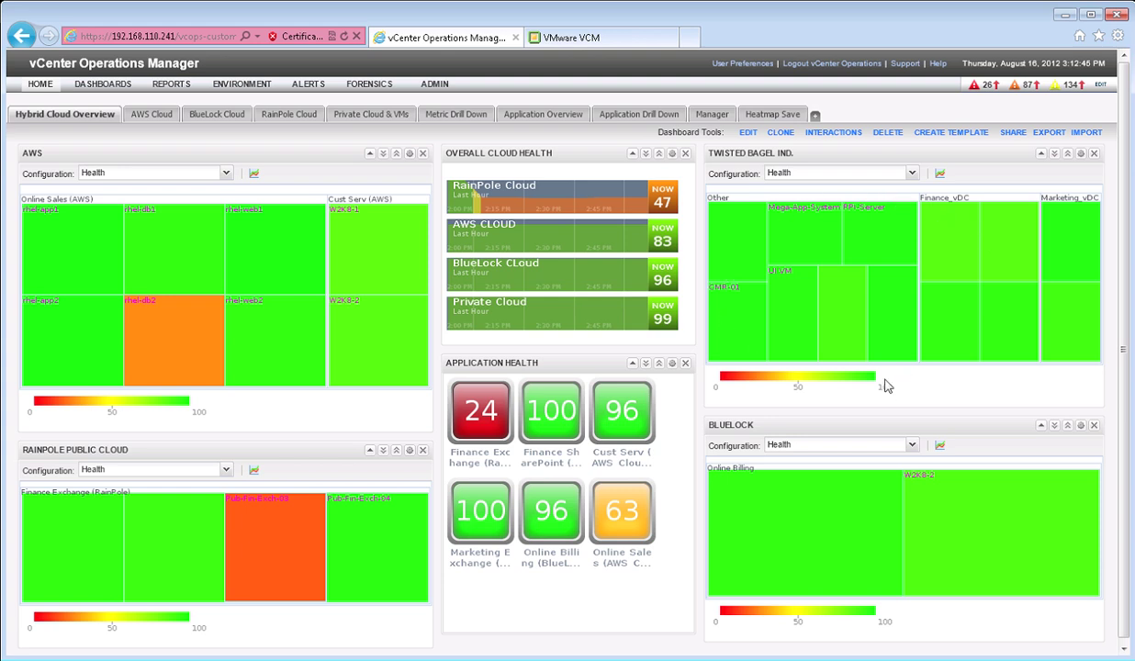
- Switch to the AWS Cloud dashboard, where the heatmap flags rhel-db2 in orange
mouse_move(279, 576)
mouse_move(177, 357)
mouse_move(172, 357)
click(153, 119)
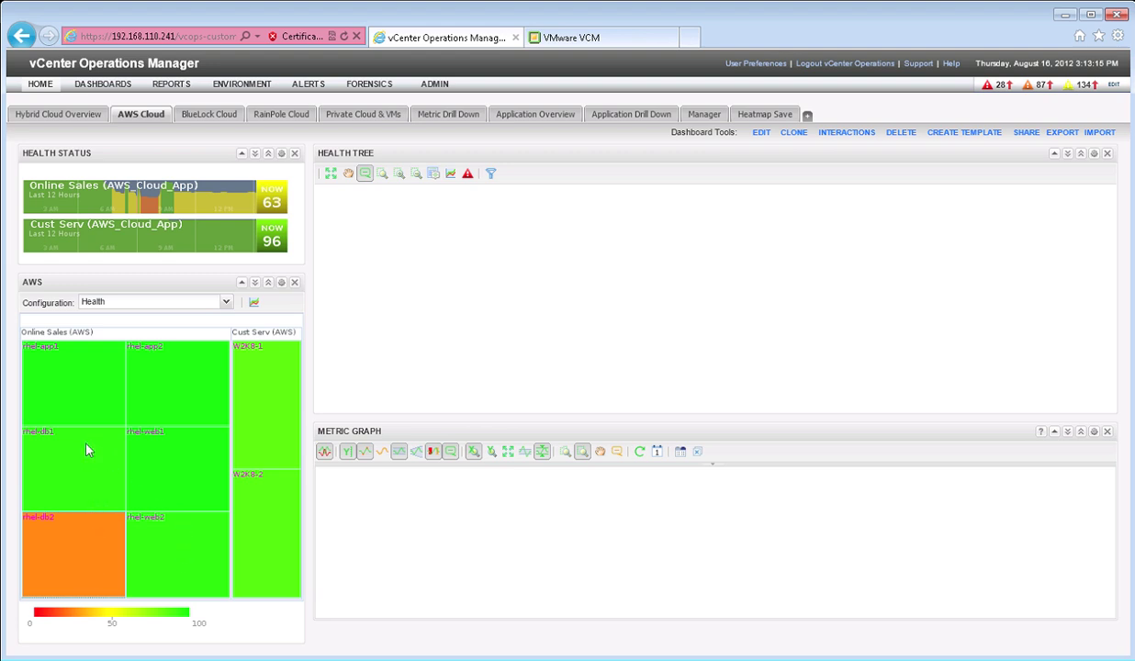
- Load the orange rhel-db2 heatmap tile into the Health Tree to show its children
click(106, 556)
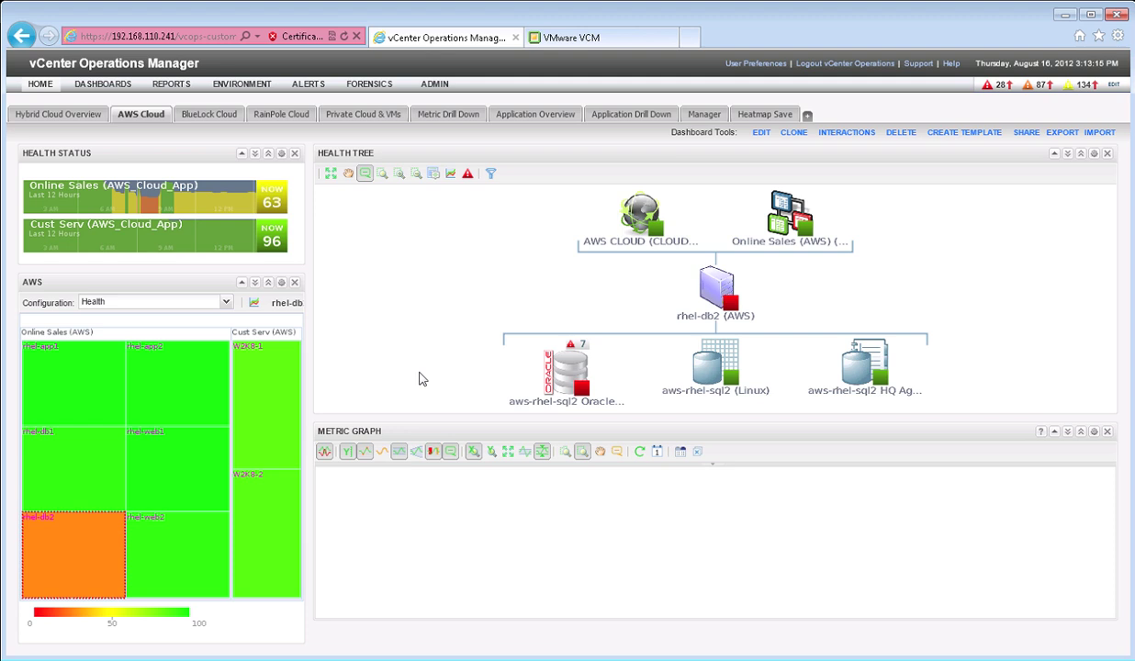
mouse_move(572, 380)
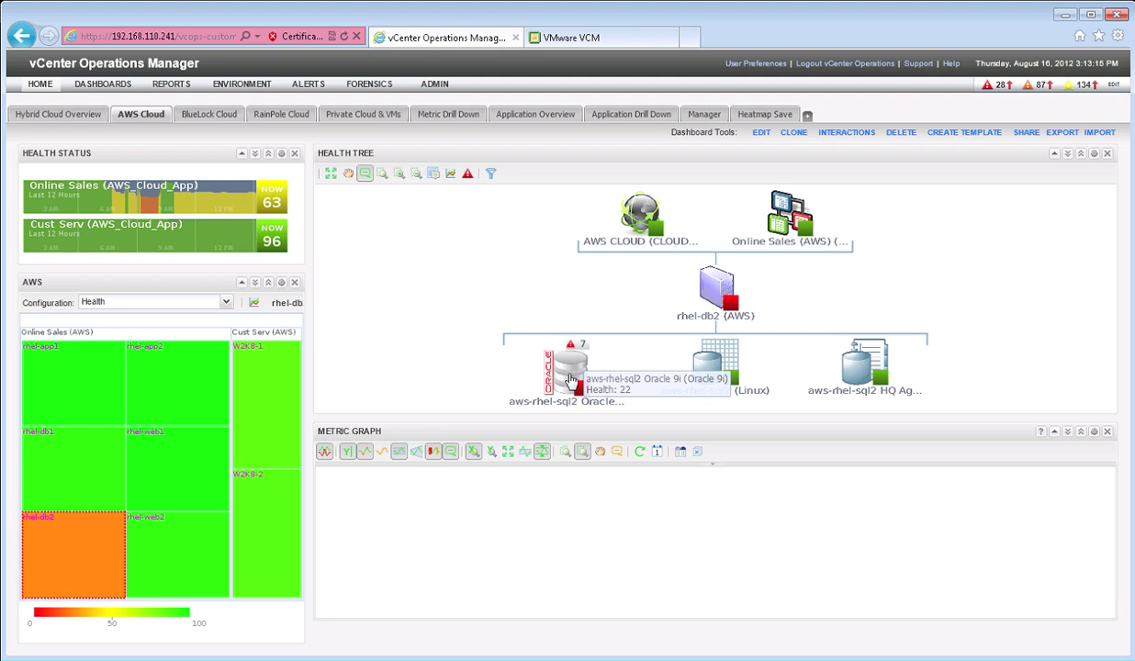
- Graph the aws-rhel-sql2 Oracle node's CPU Time Recursive per Minute in the Metric Graph
click(571, 380)
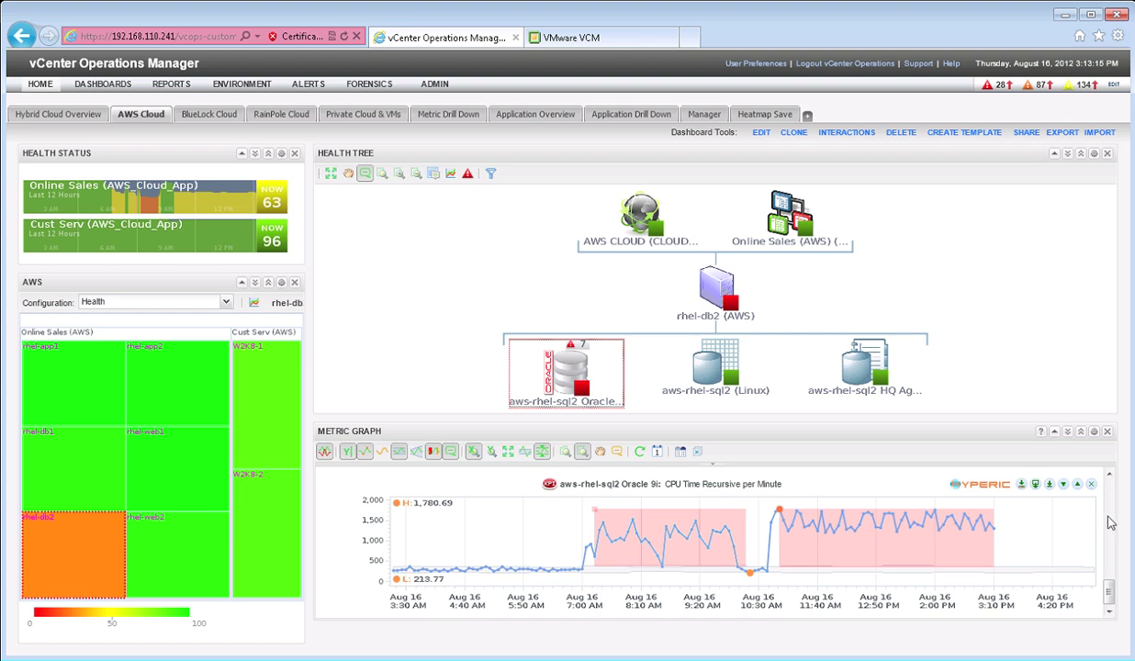
- Switch the aws-rhel-sql2 chart from CPU Time Total per Minute to Session PGA Memory
scroll(1109, 522, up, 2)
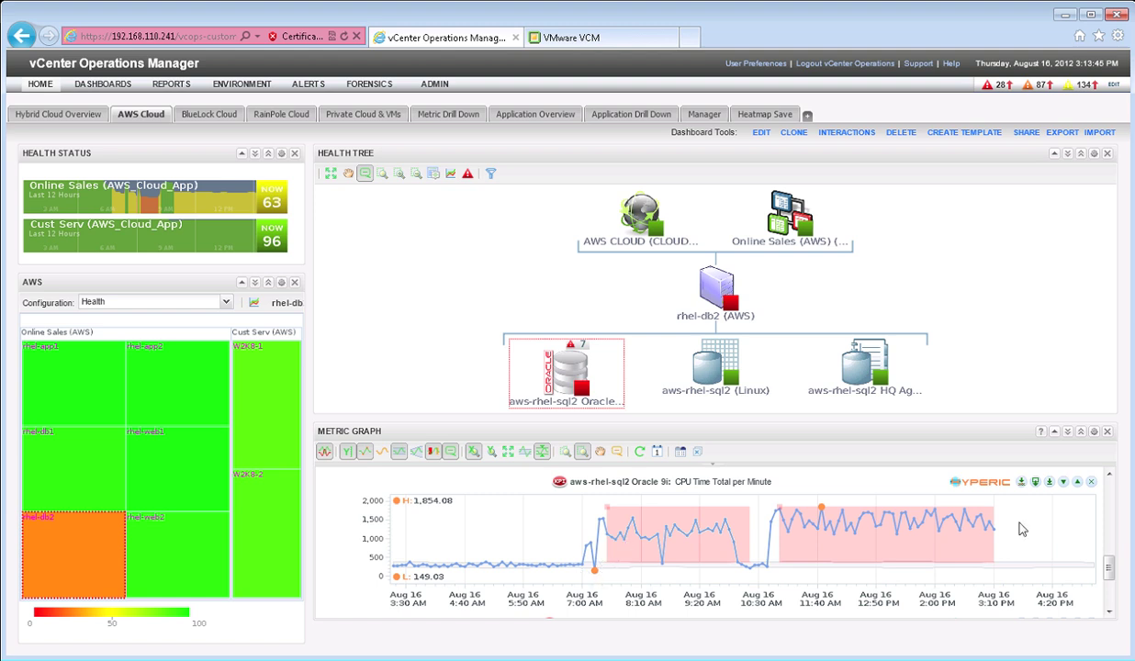
click(1063, 482)
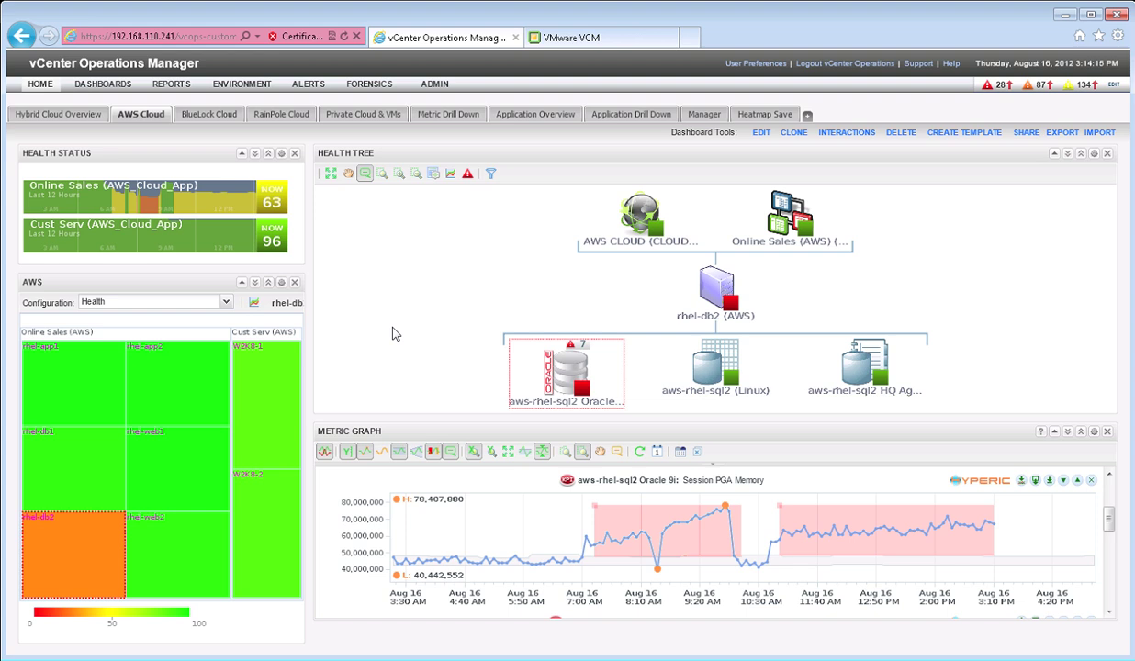
- On Metric Drill Down, filter Resources by 'oracle' and select aws-rhel-sql2 and aws-rhel-sql1
click(448, 116)
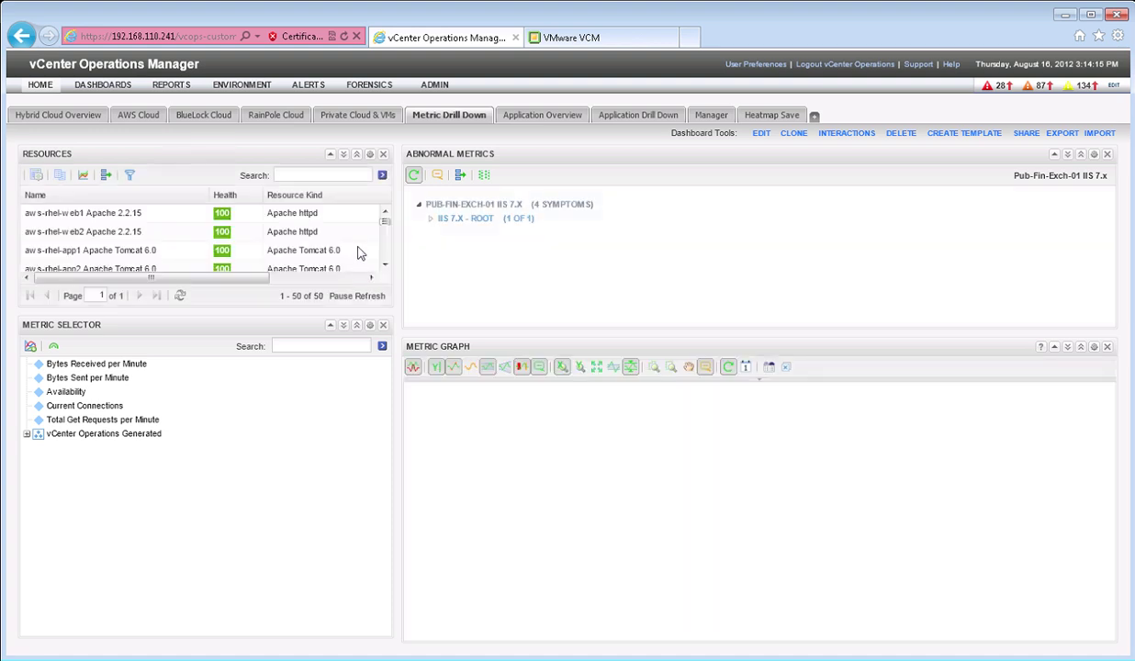
click(331, 176)
text(oracle)
click(382, 176)
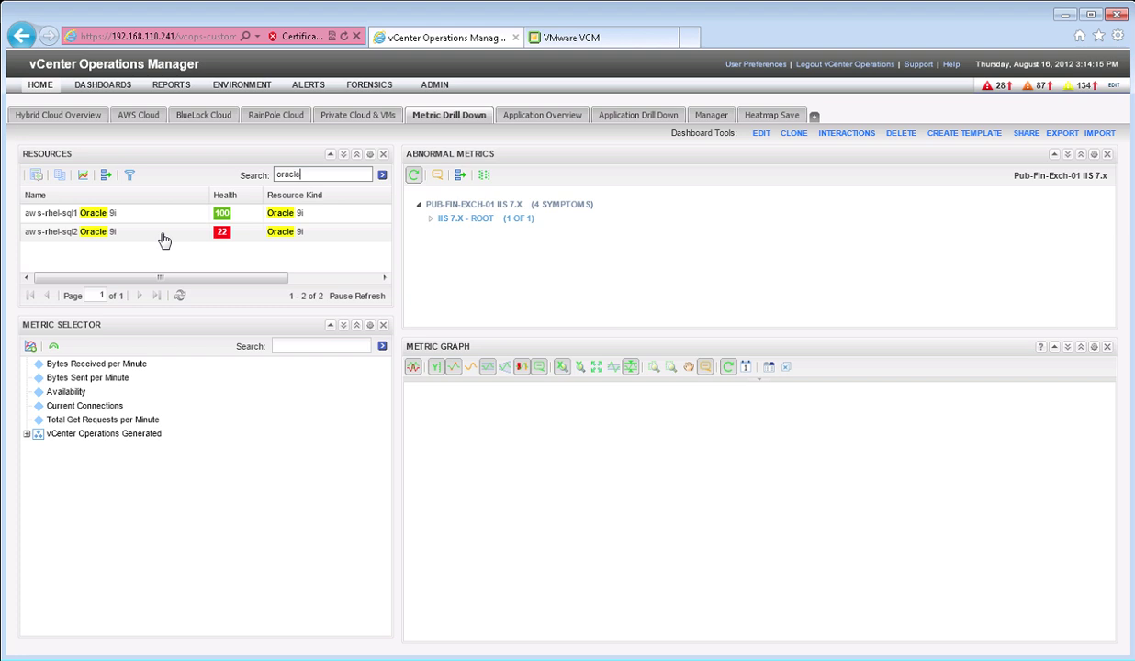
click(163, 238)
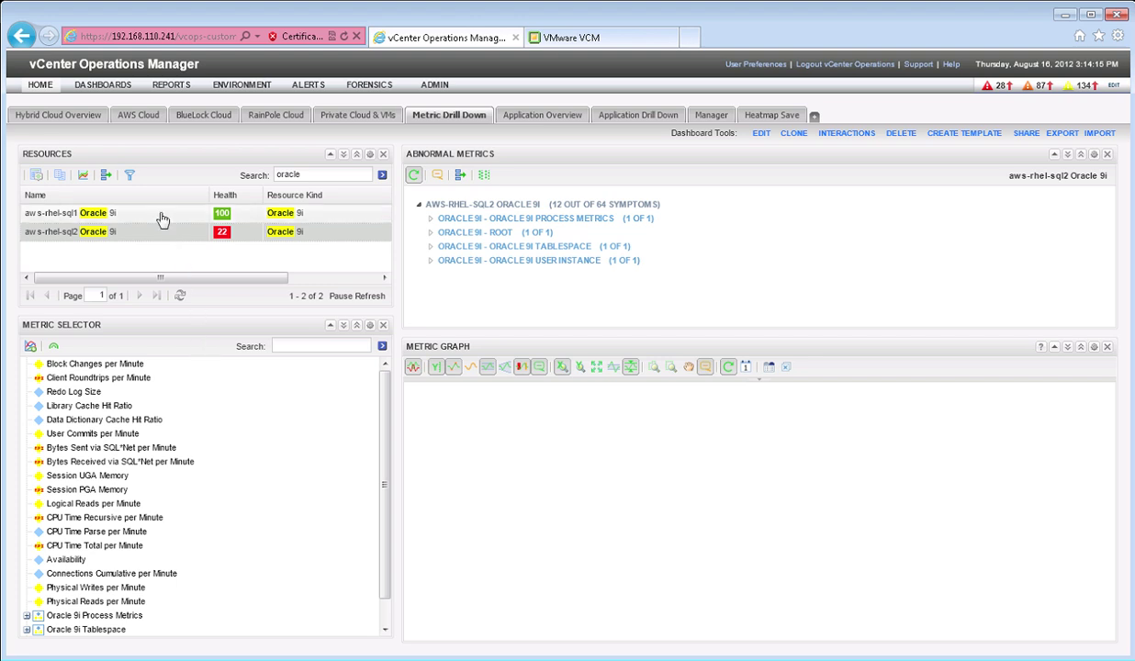
ctrl+click(162, 219)
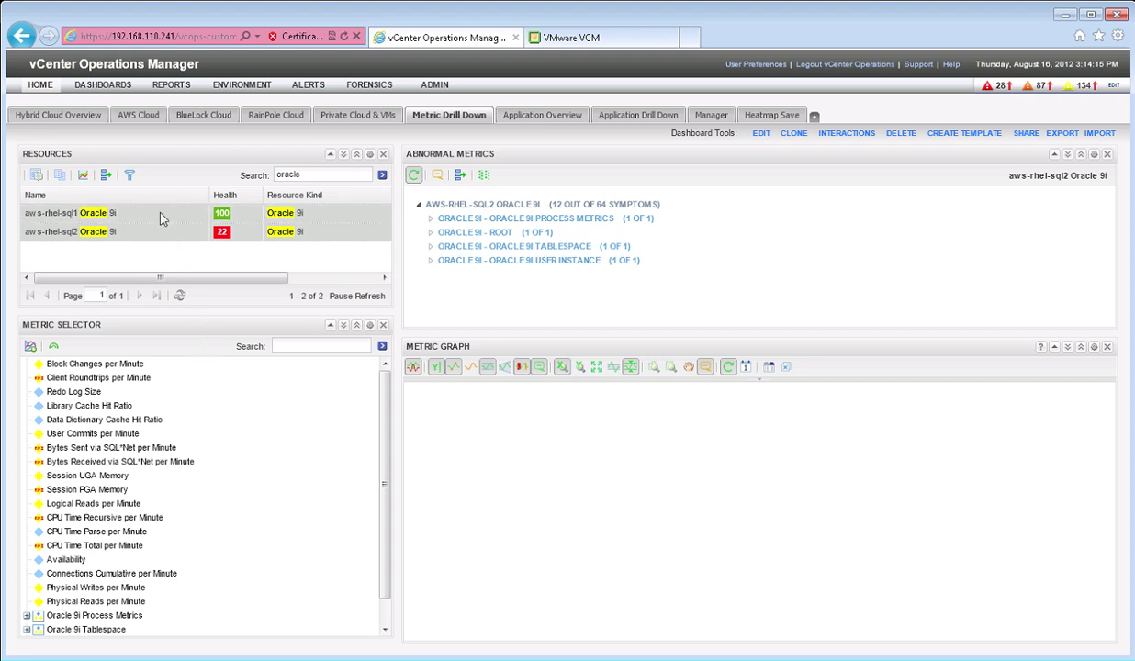
- Apply Perform Multi-Select Interaction so the Metric Selector lists metrics shared by both Oracle databases
click(107, 183)
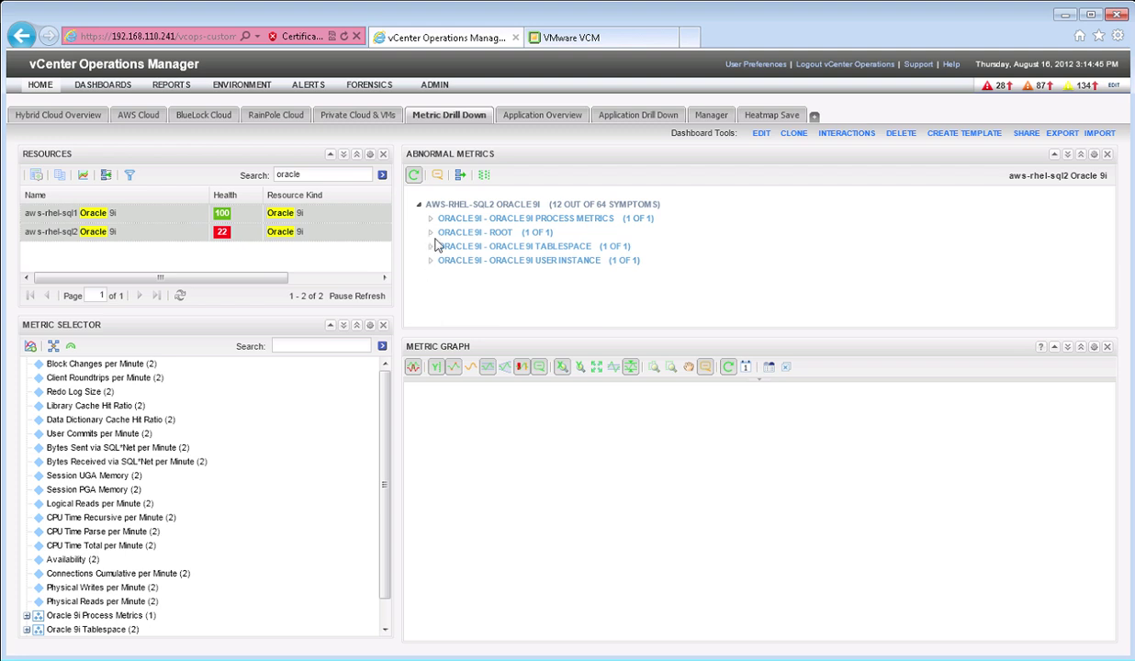
- Expand ORACLE 9I - ROOT abnormal metrics and graph User Commits per Minute for both databases
click(463, 236)
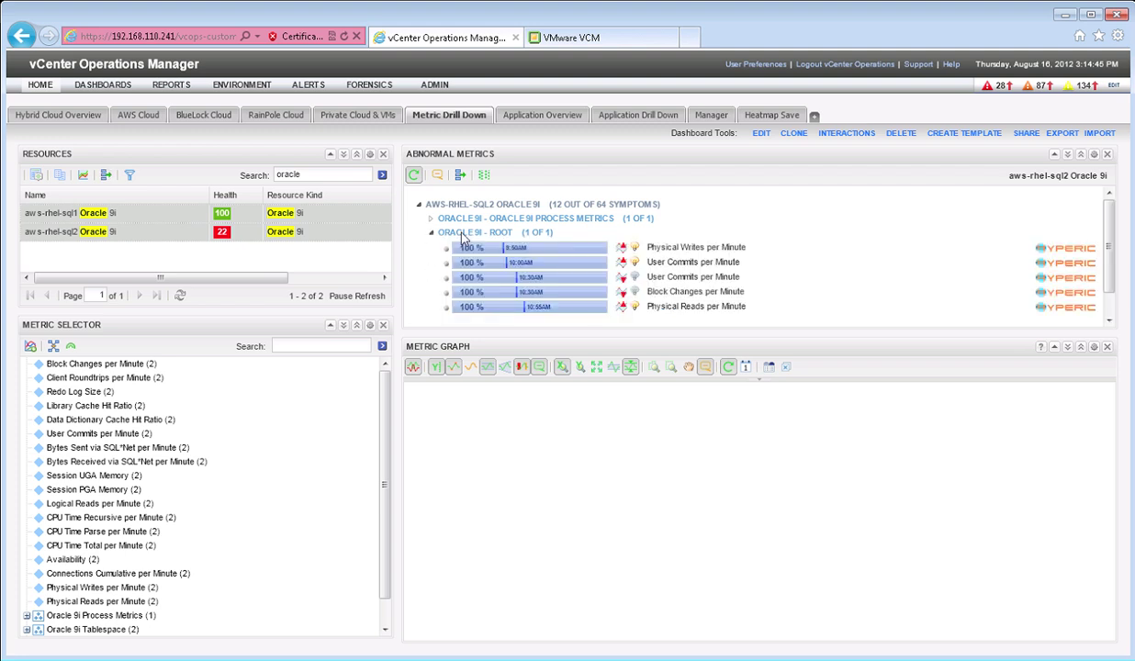
click(145, 436)
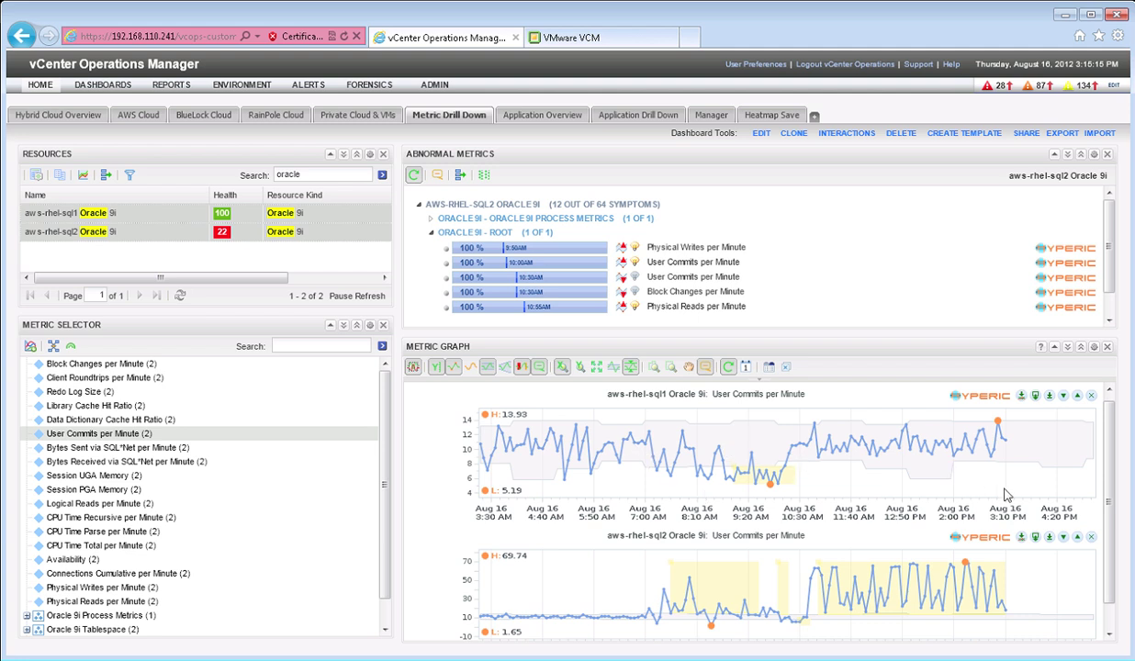
- Merge the two User Commits per Minute charts into one combined 'First Period' chart
click(413, 369)
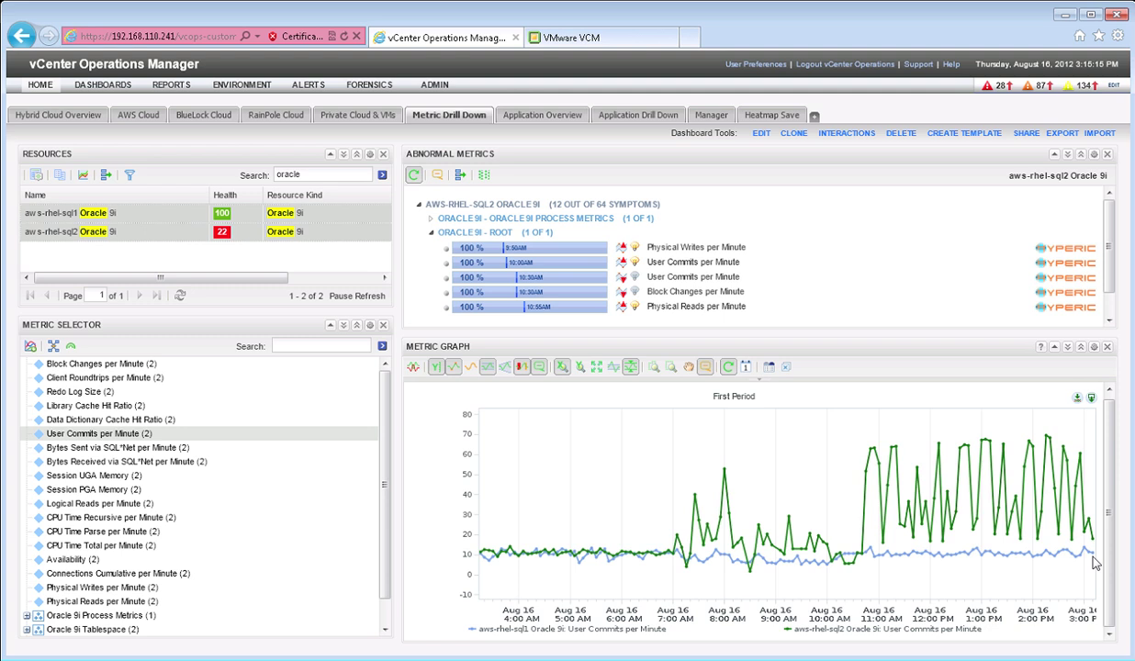
- Clear the chart and plot Physical Writes per Minute for sql1 and sql2 together
click(786, 368)
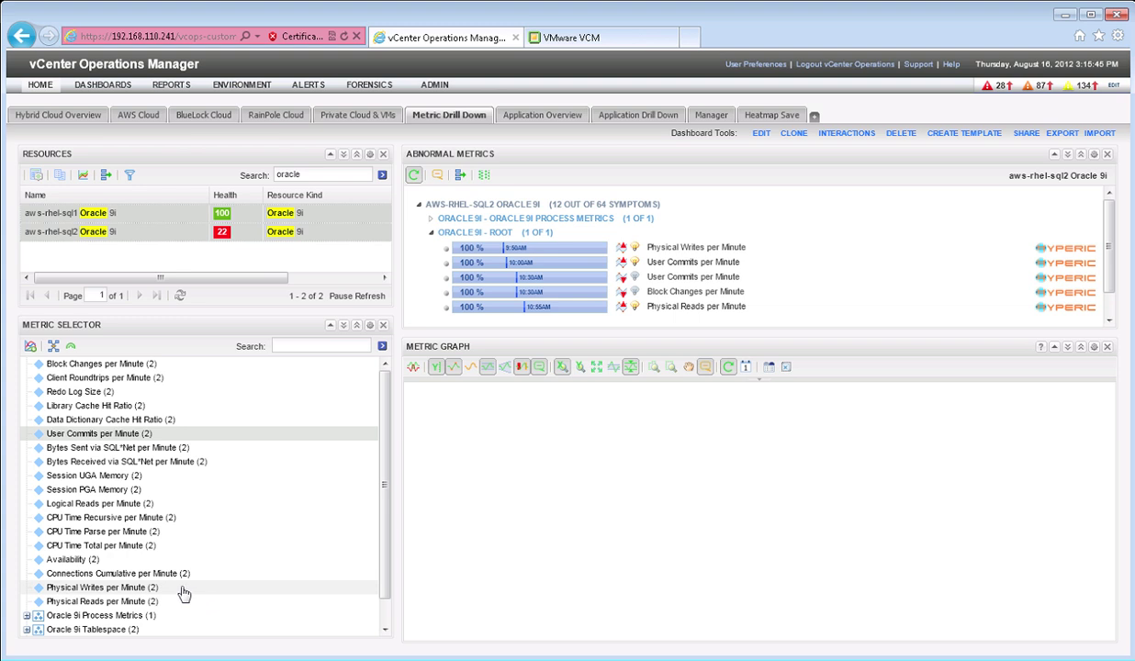
double_click(147, 588)
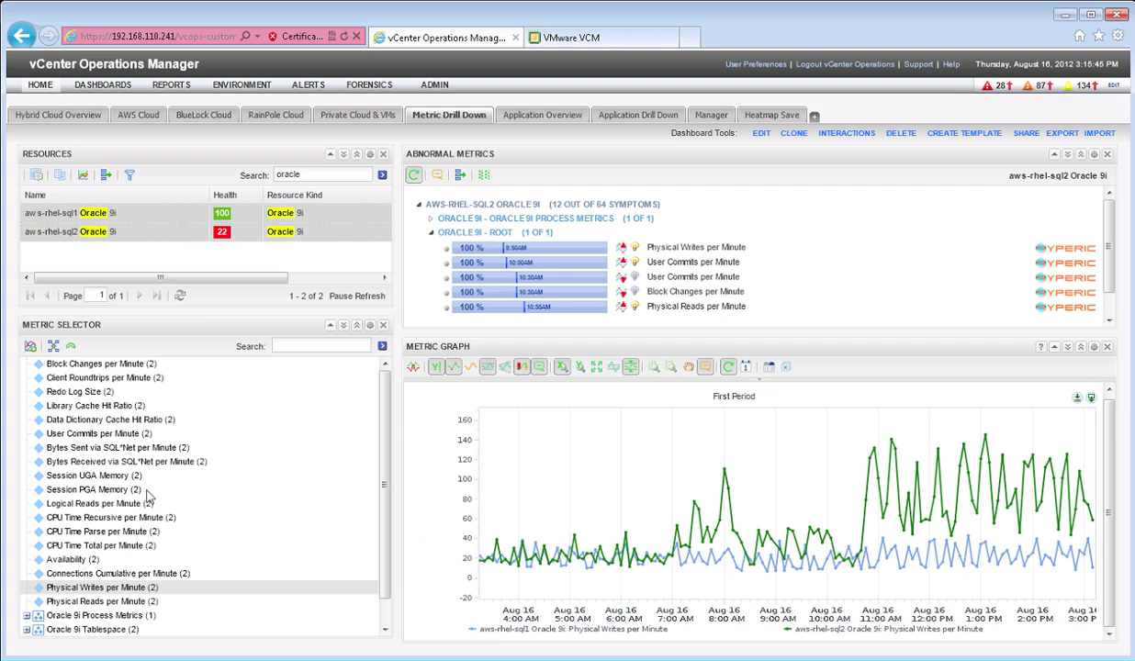
- Clear the chart and overlay Session PGA Memory for sql1 and sql2
click(786, 369)
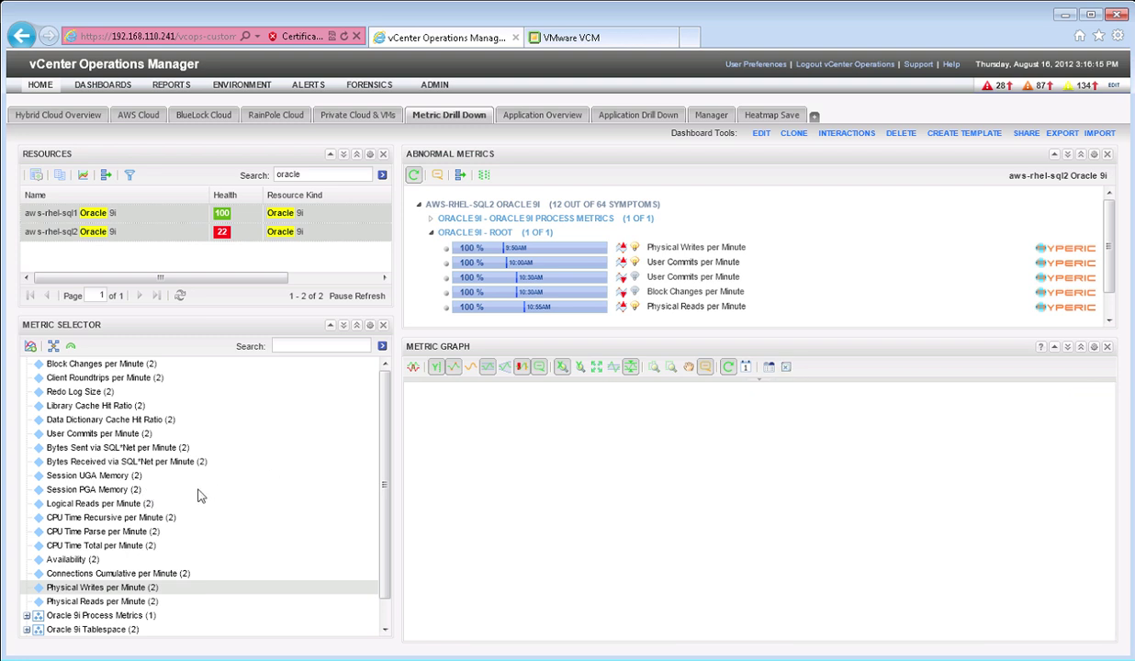
click(153, 491)
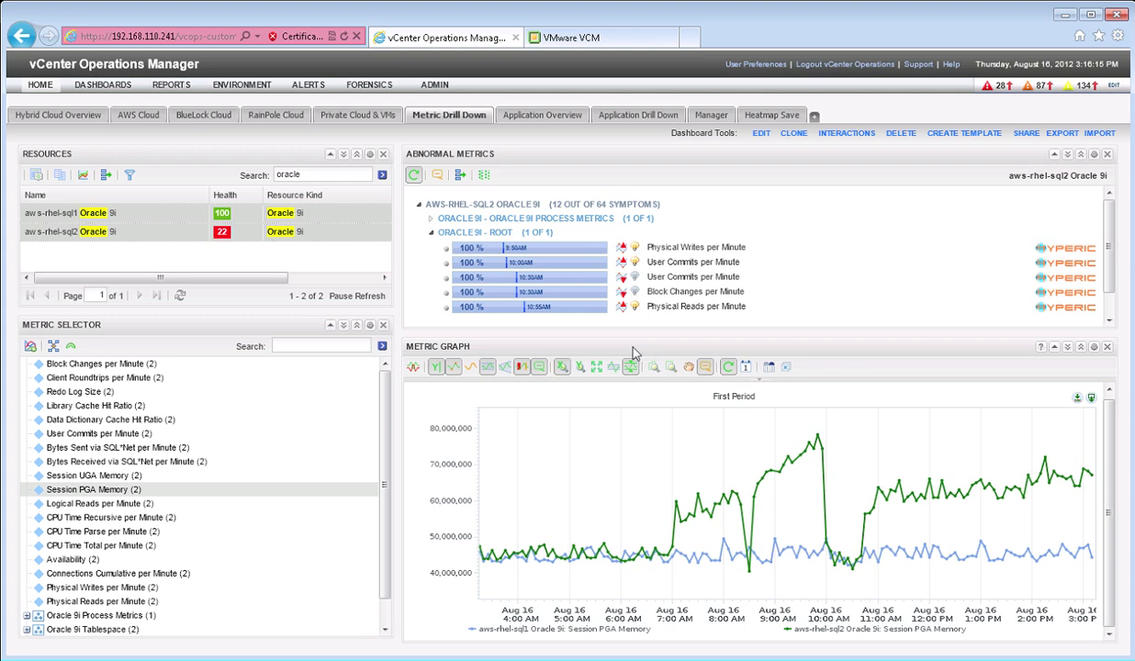
- Switch to the VCM Portal window showing the 16 All Machines members
key(alt+Tab)
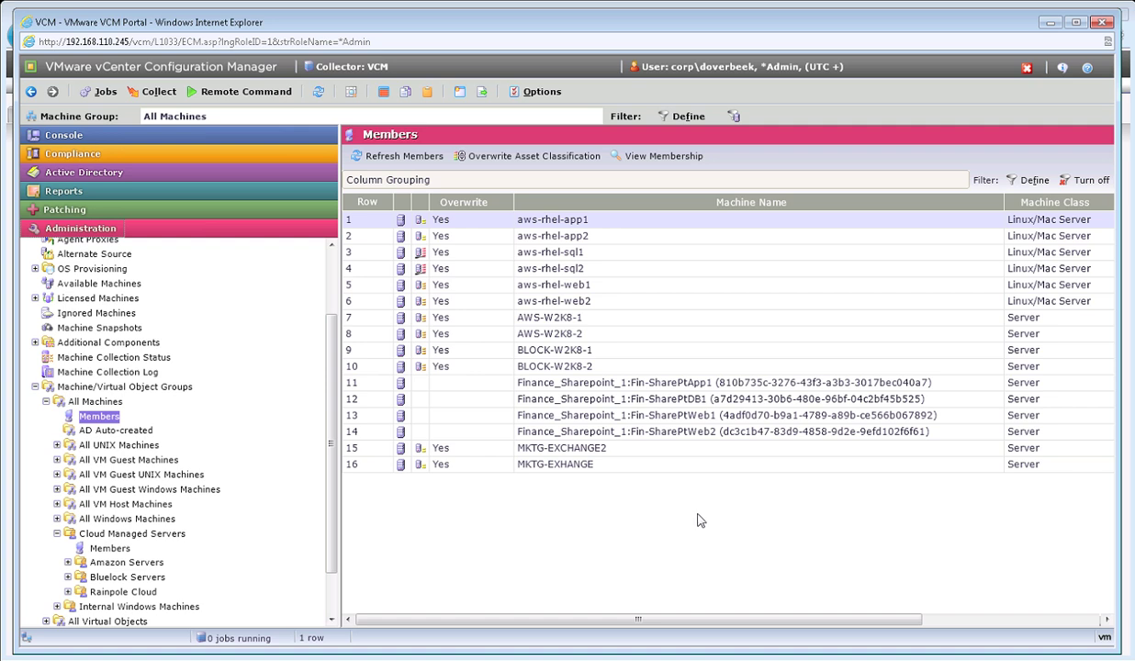
- Open the _Hybrid Cloud Baseline compliance results: 4 compliant (17%), 19 non-compliant (83%)
click(107, 153)
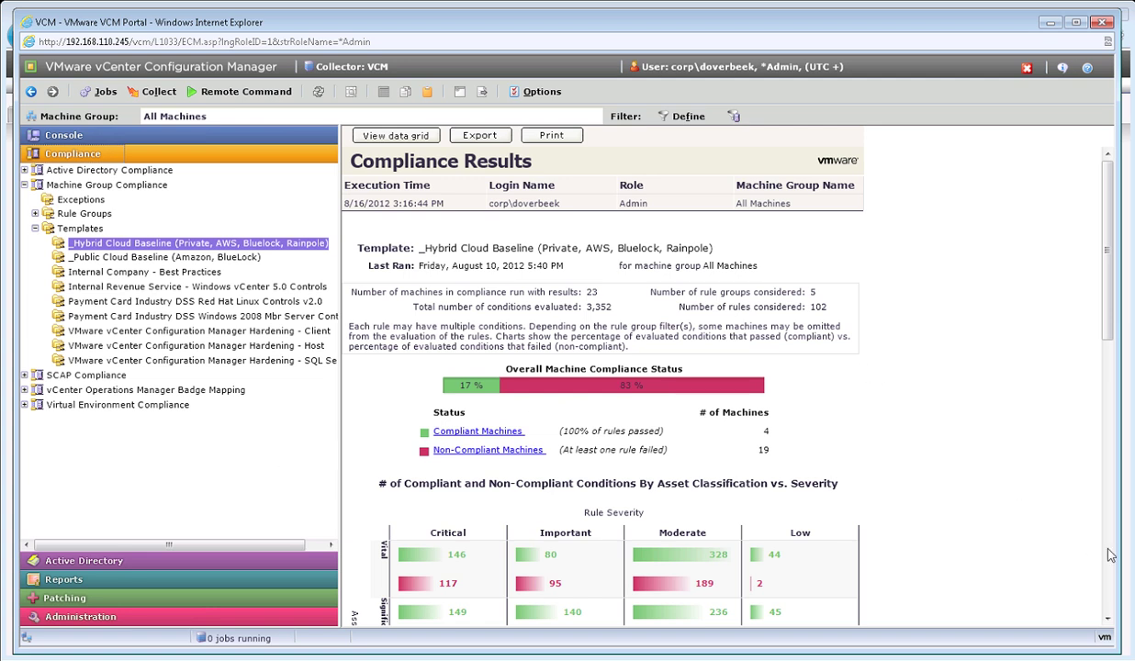
scroll(1110, 556, down, 4)
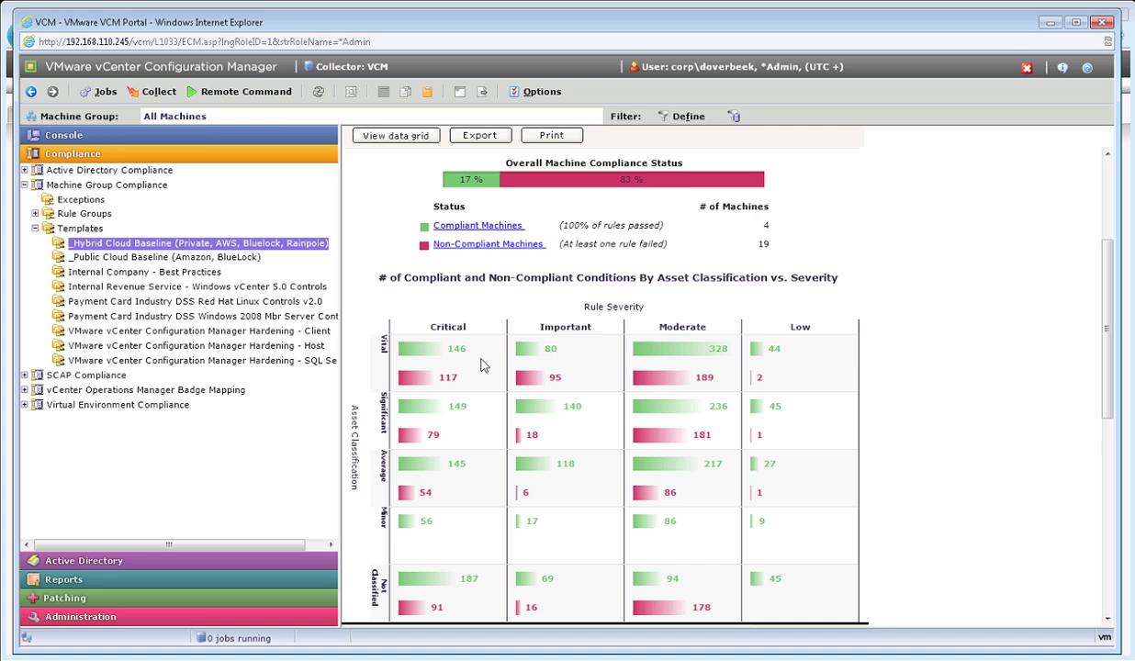
- Page down to the Compliance by Asset Classification tables and drill into the non-compliant conditions
click(1109, 571)
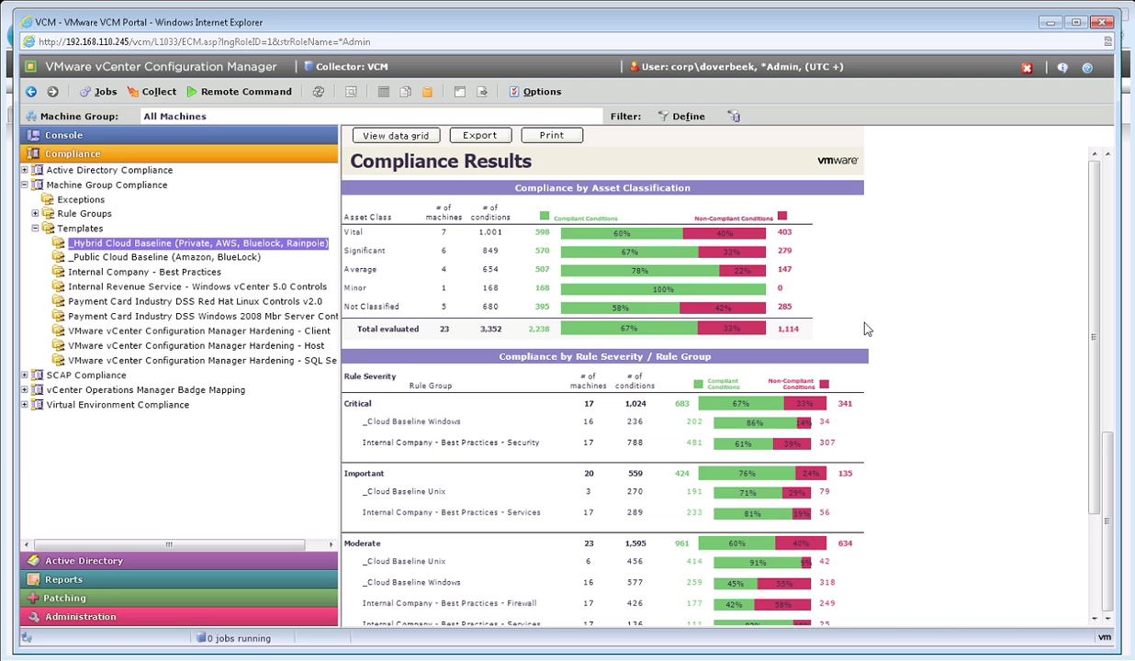
click(730, 338)
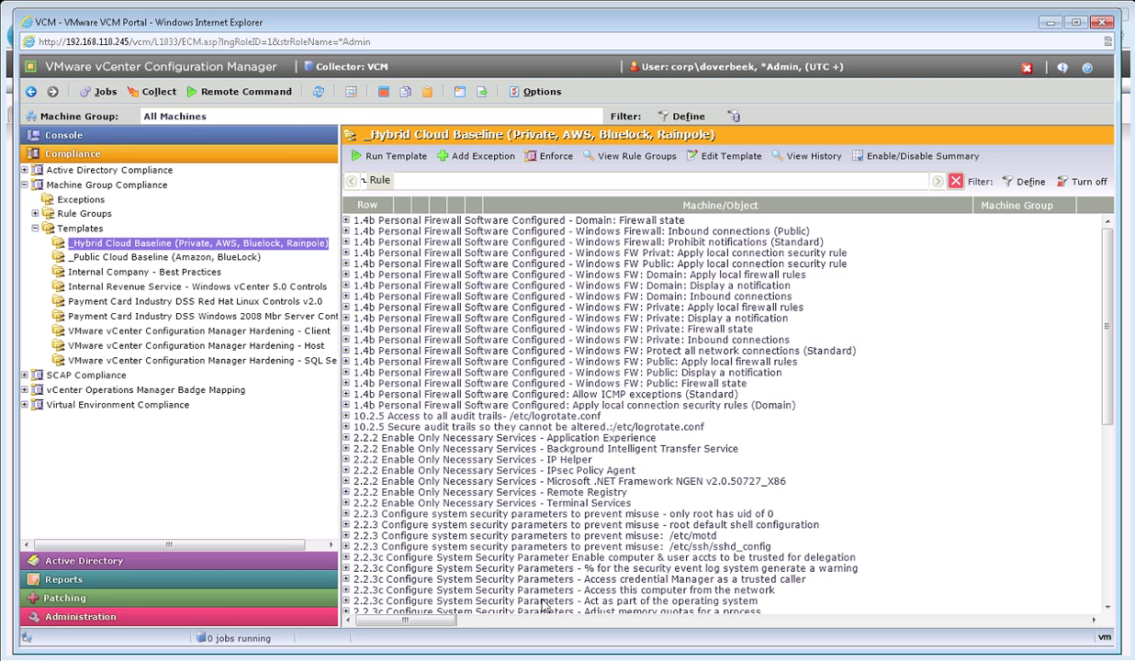
- Expand rule 4.1 PermitRootLogin to list aws-rhel-app2, sql1, sql2 and web2
click(1110, 523)
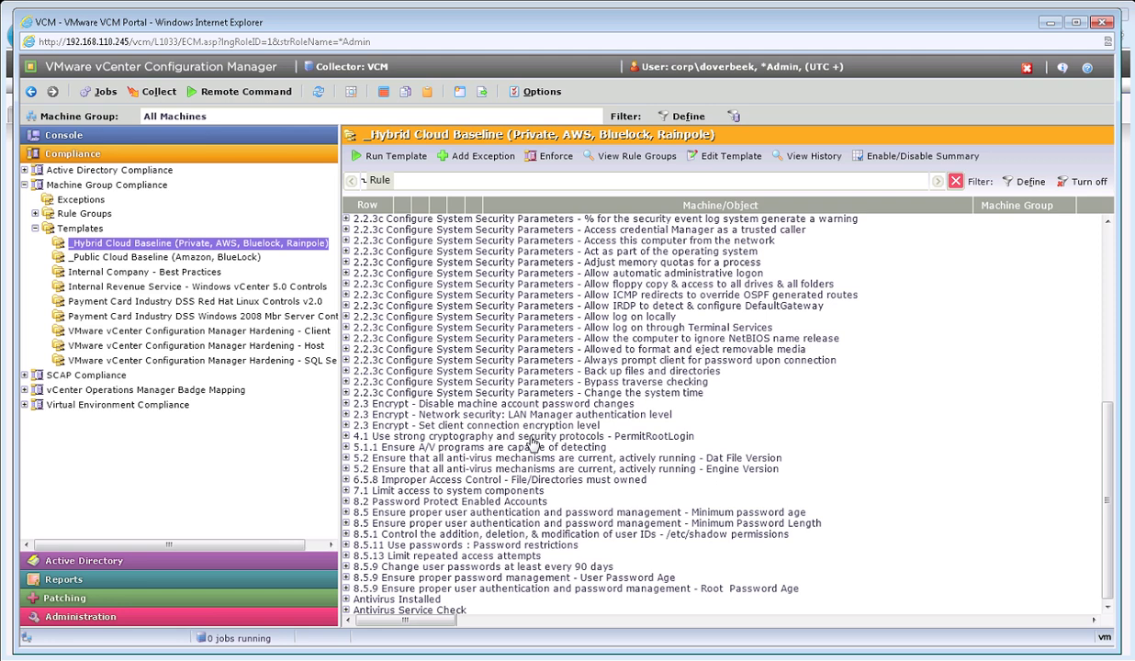
click(346, 436)
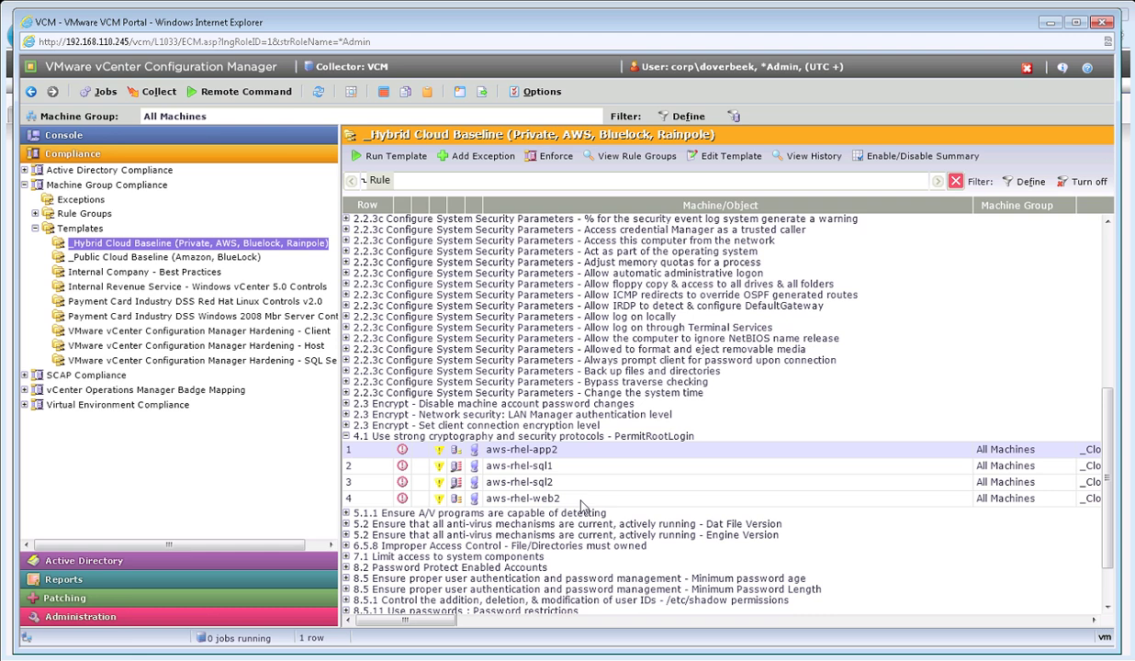
- Expand the 2.2.3c ICMP redirects rule, select its 15 failing machines, and show Enforce
click(346, 437)
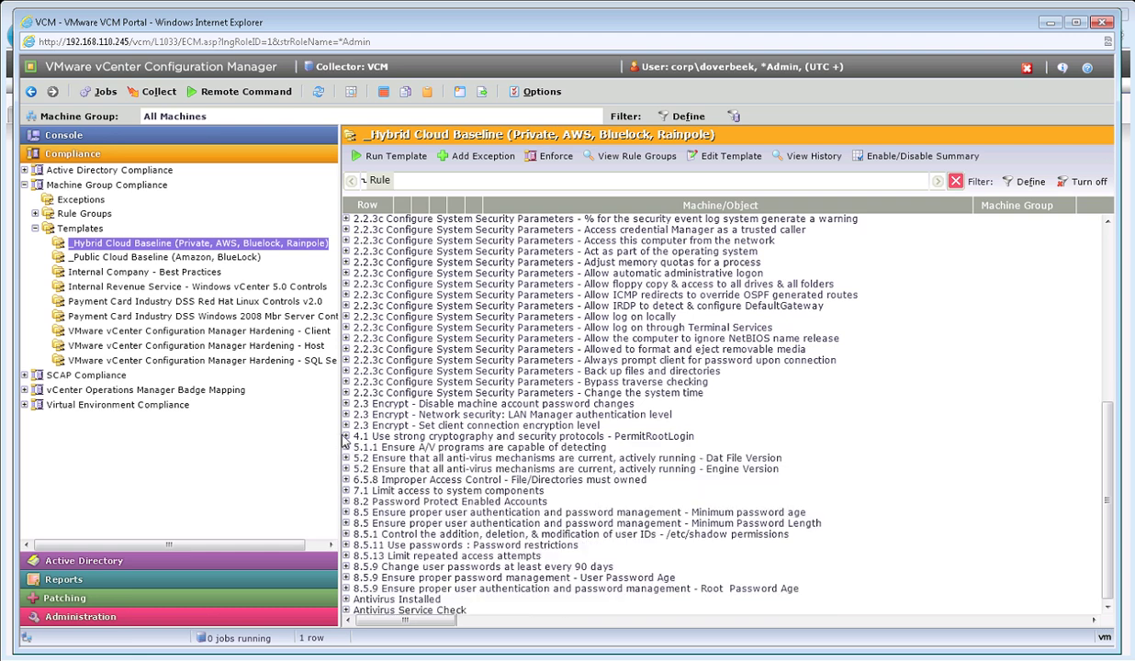
double_click(604, 295)
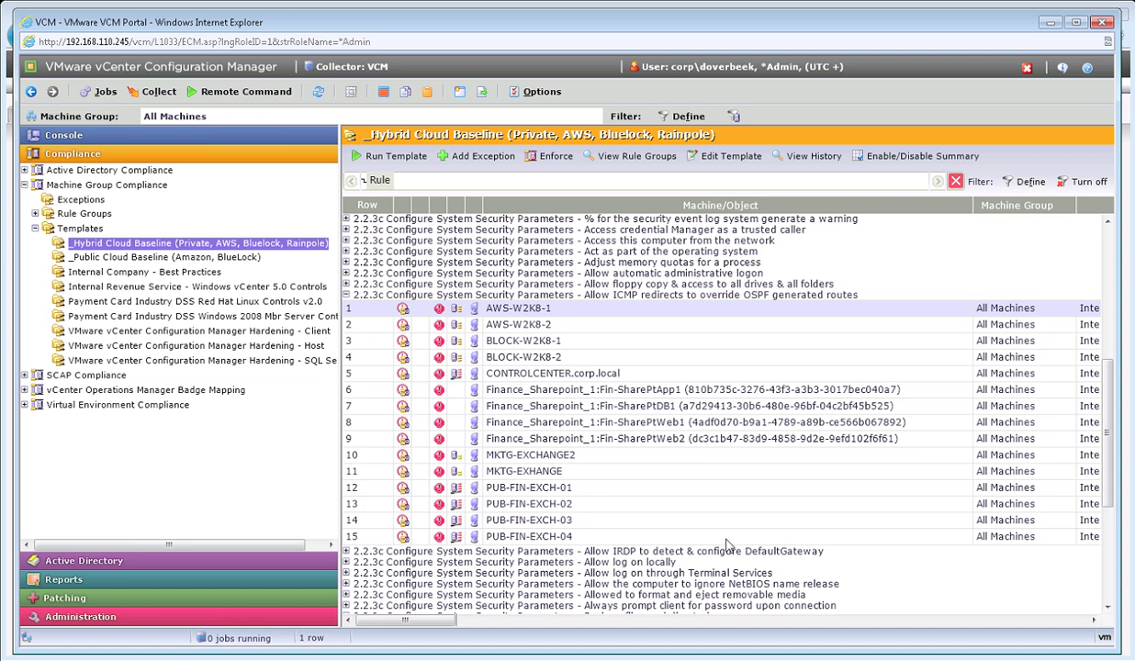
shift+click(704, 533)
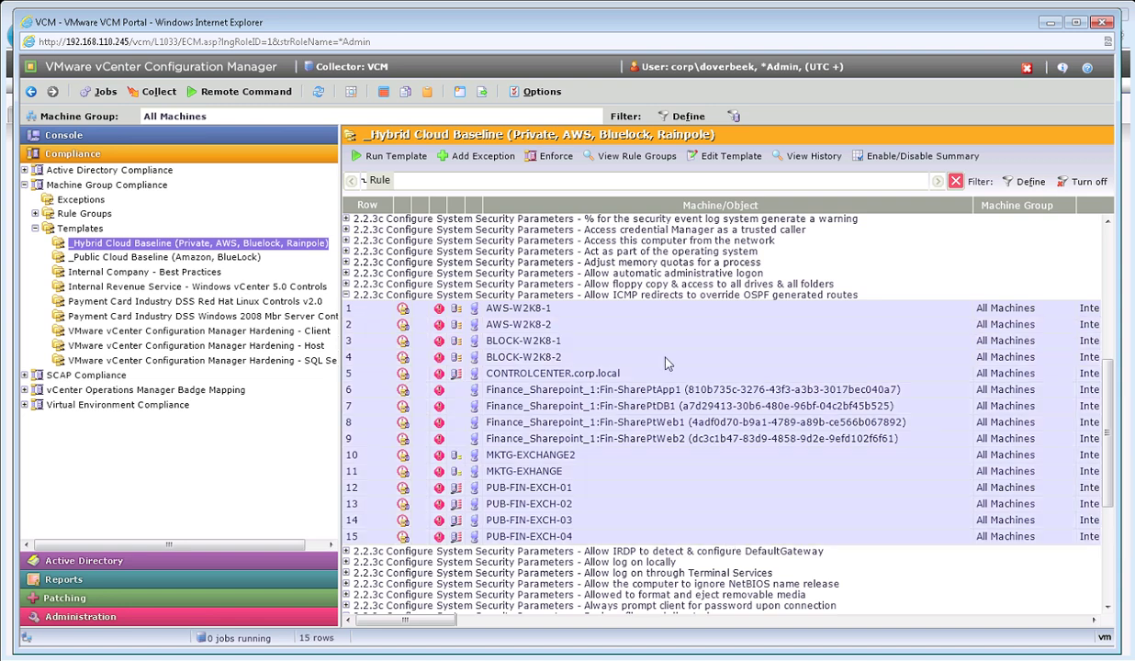
right_click(665, 363)
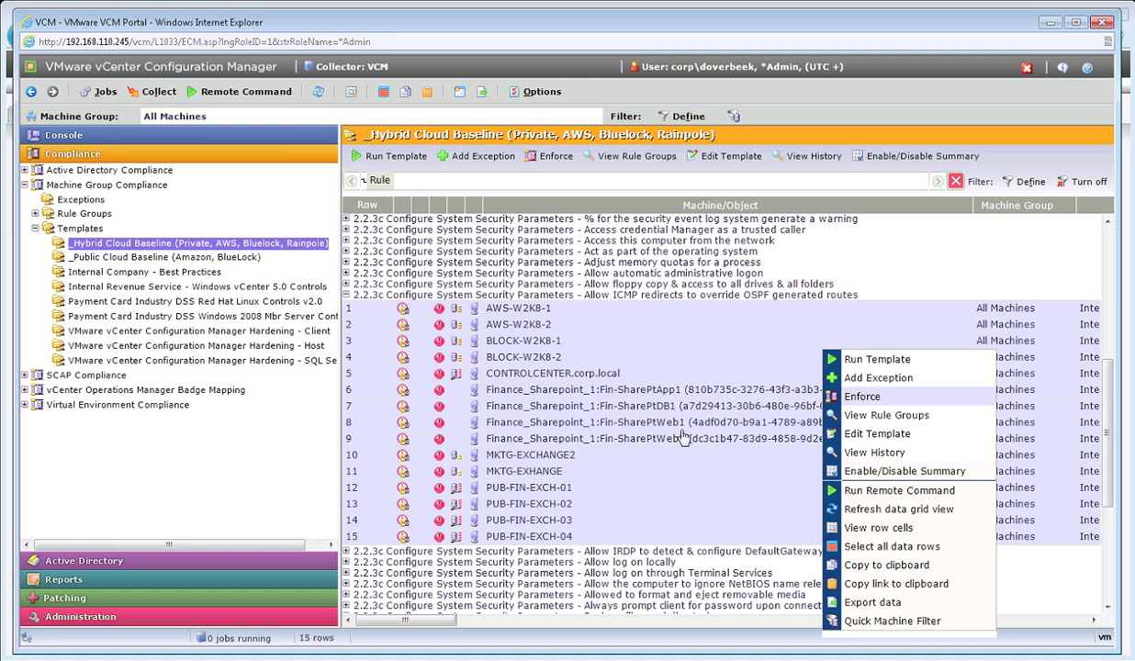
- Open the Critical Windows Patches assessment and drill into its 140 Not Patched conditions
click(261, 603)
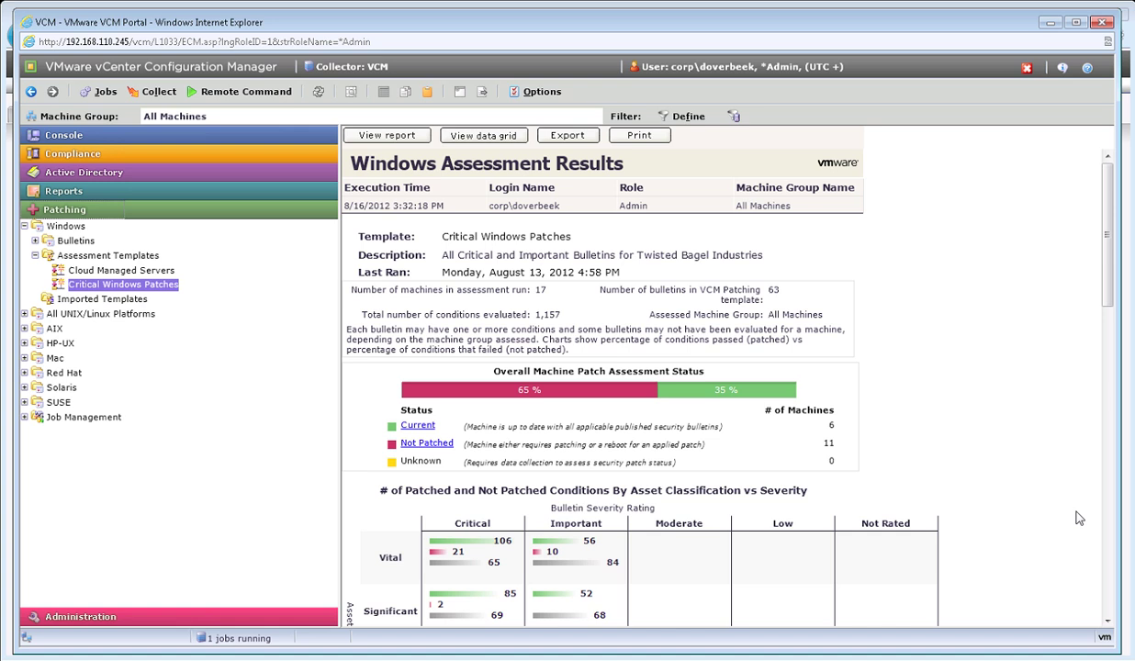
scroll(1114, 546, down, 3)
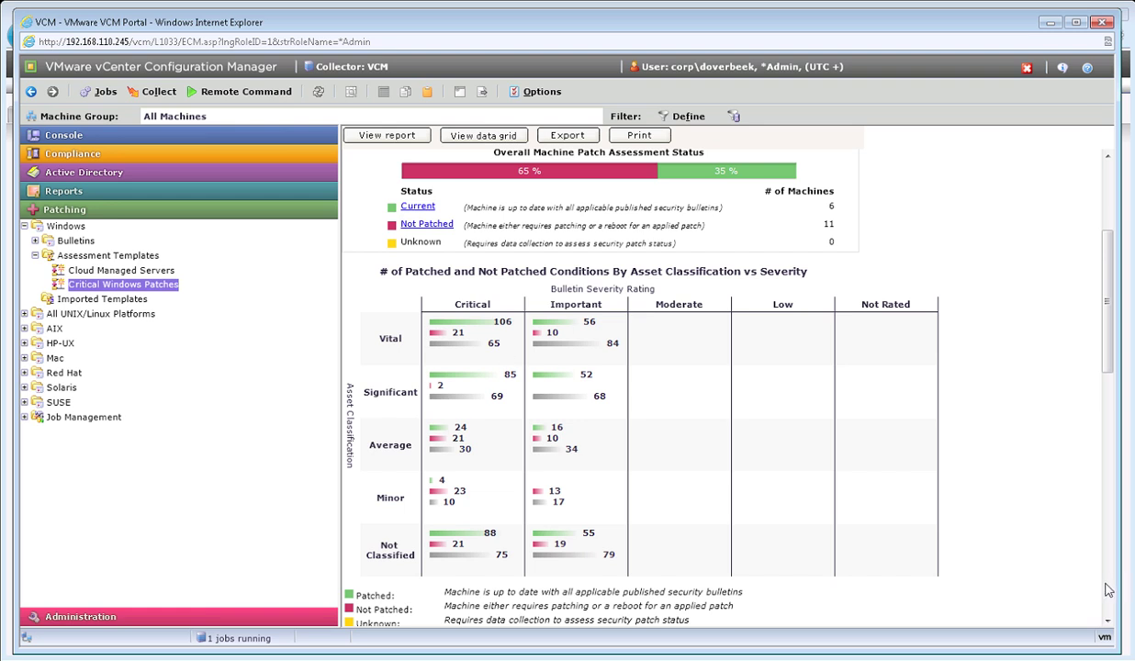
scroll(1107, 591, down, 3)
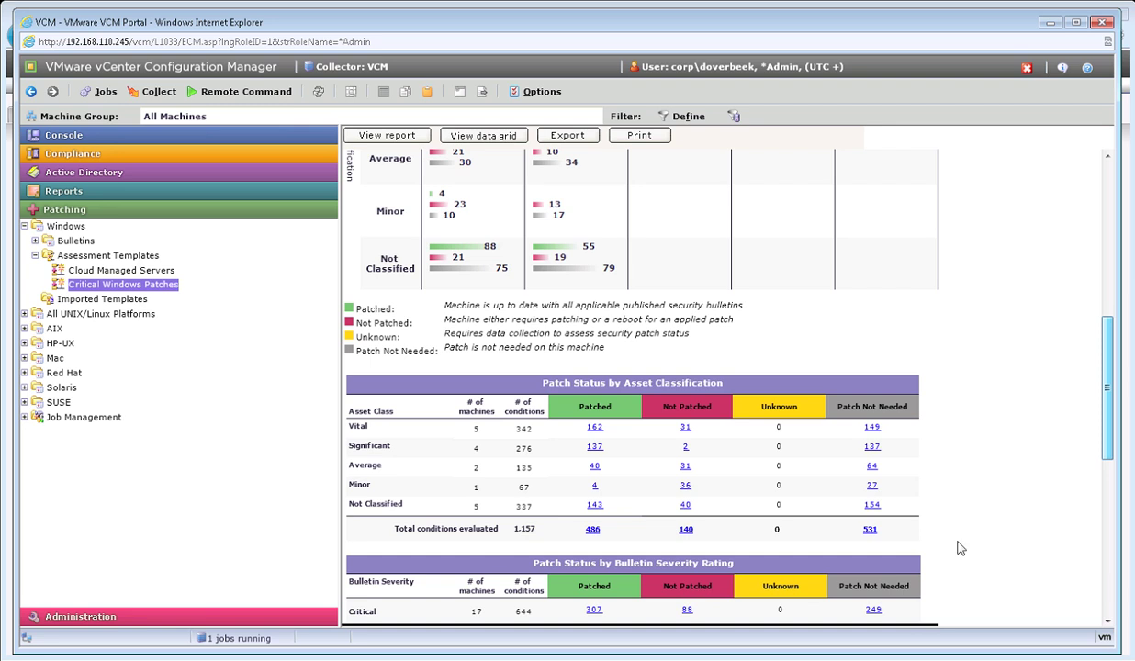
click(686, 532)
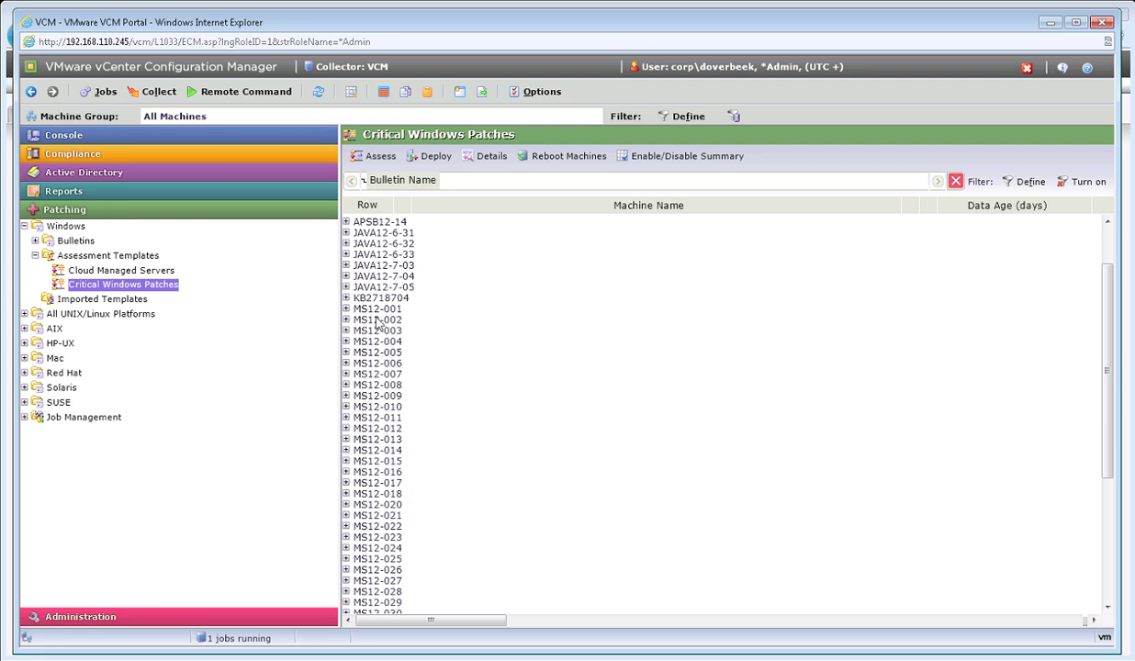
- Expand bulletin MS12-001 to list its 17 unpatched machines, AWS-W2K8-1 through VCM
click(347, 309)
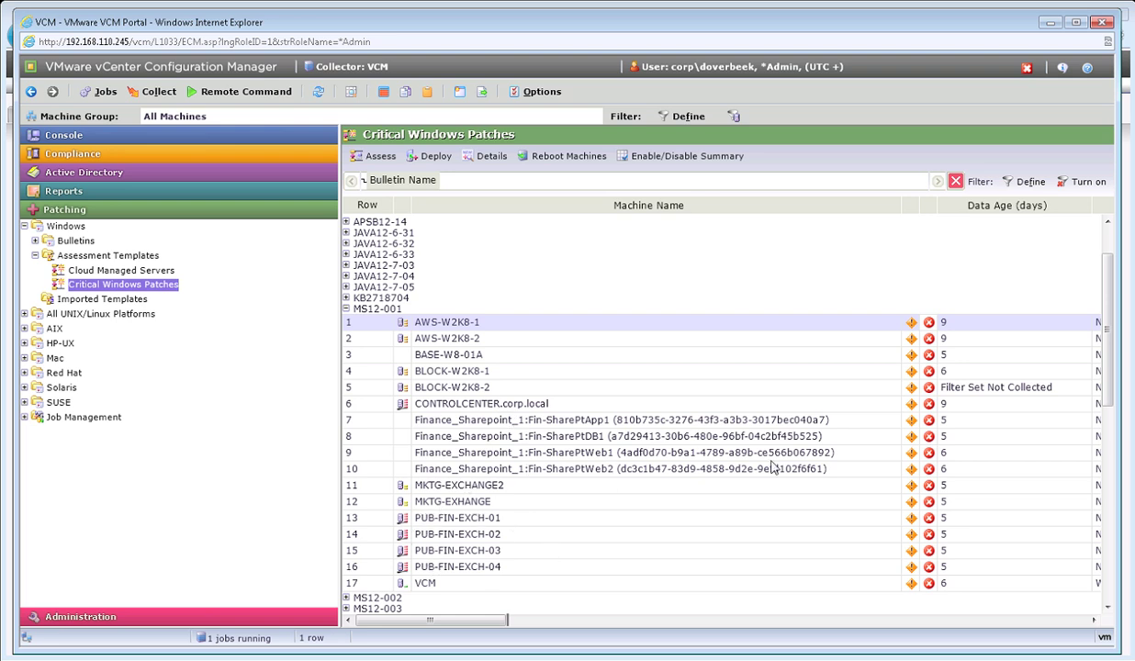
- Select all 17 MS12-001 machines and bring up the Deploy action for them
shift+click(809, 584)
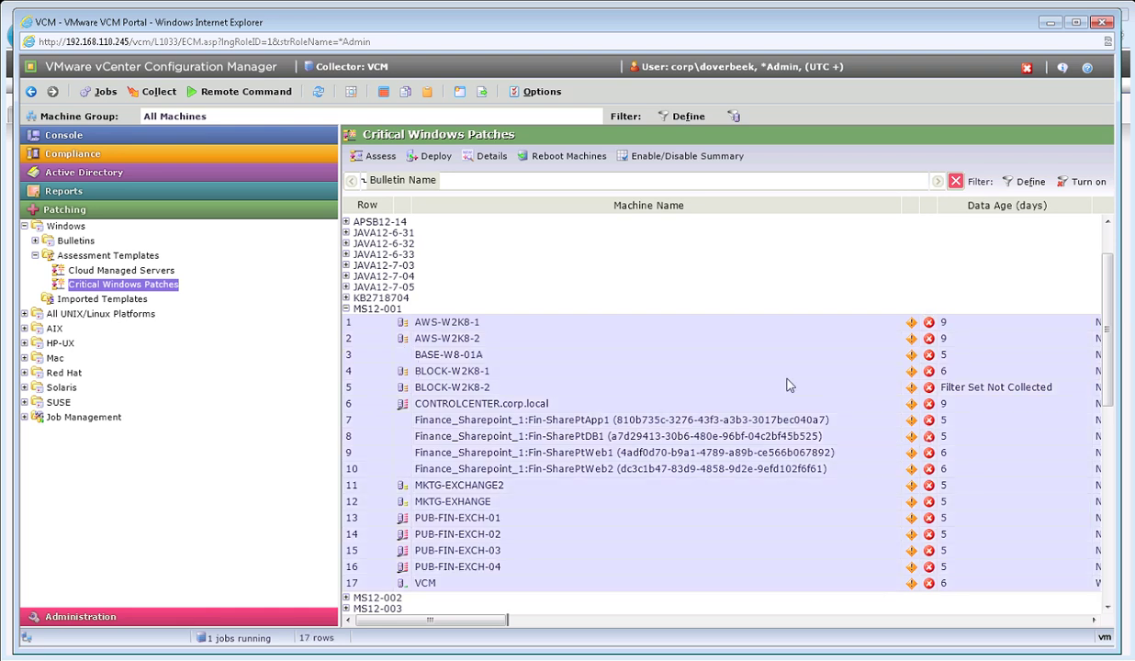
right_click(787, 385)
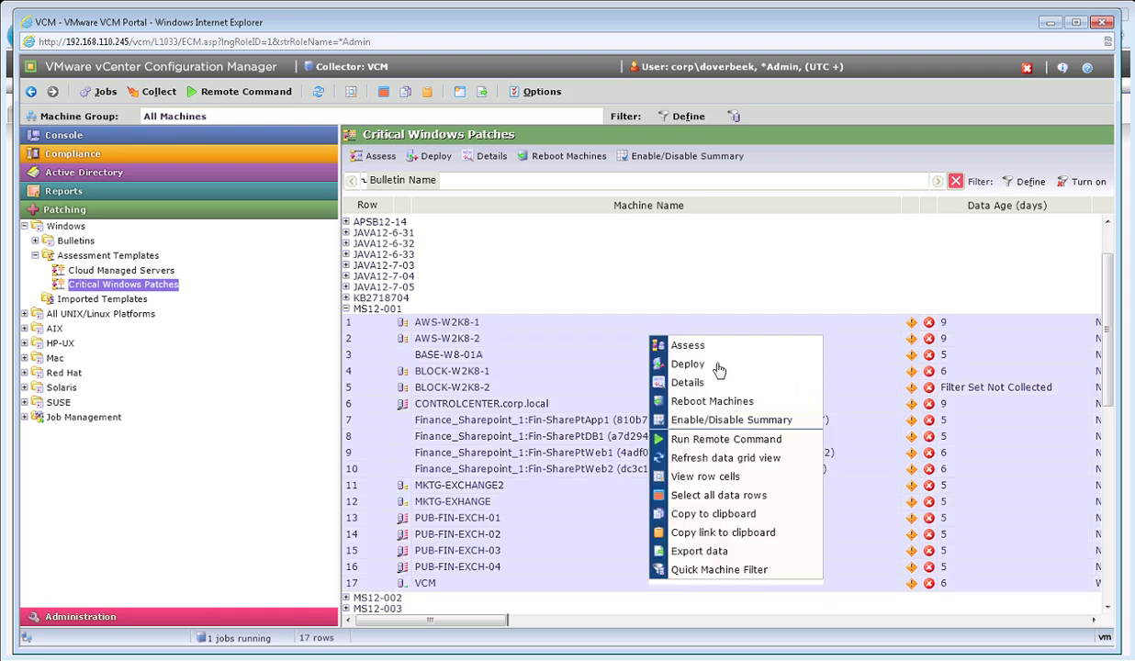